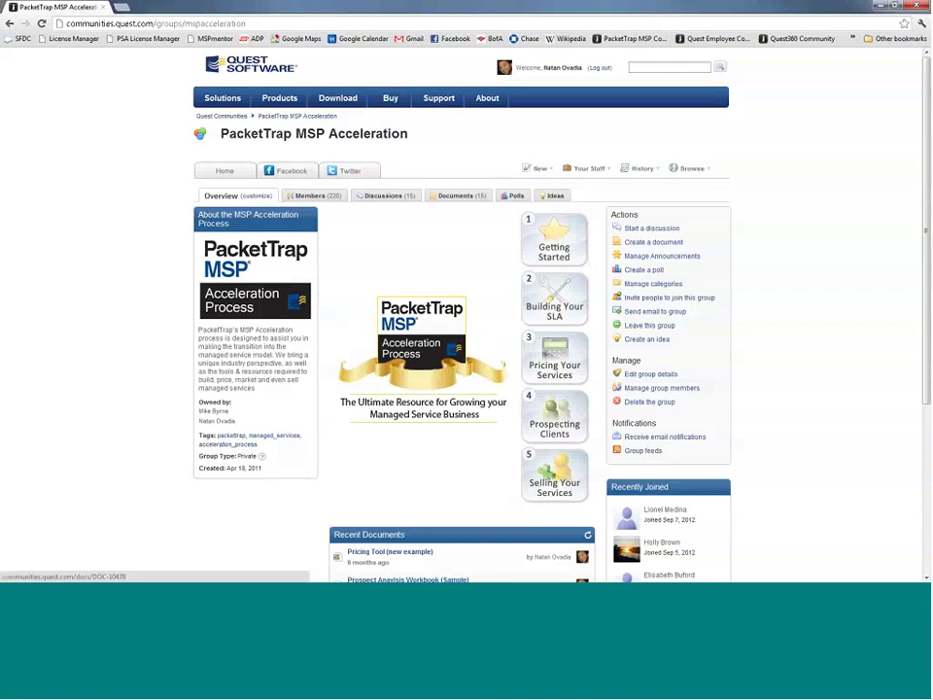
# - Open the Getting Started module and bring up its Service Offering Definition Matrix as a full-size PDF
pyautogui.click(564, 247)
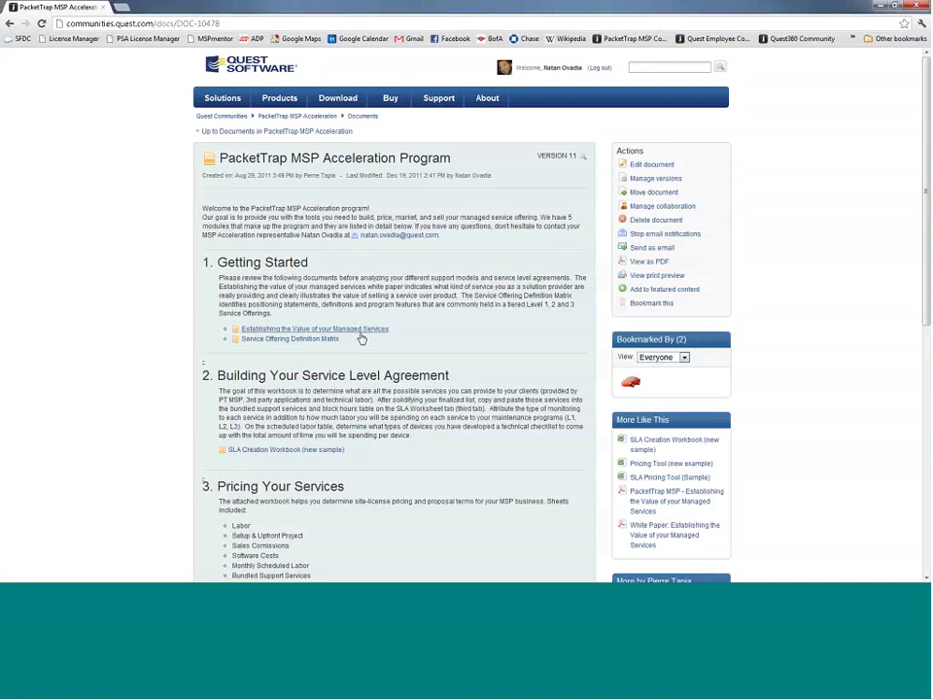
pyautogui.scroll(-1, 360, 338)
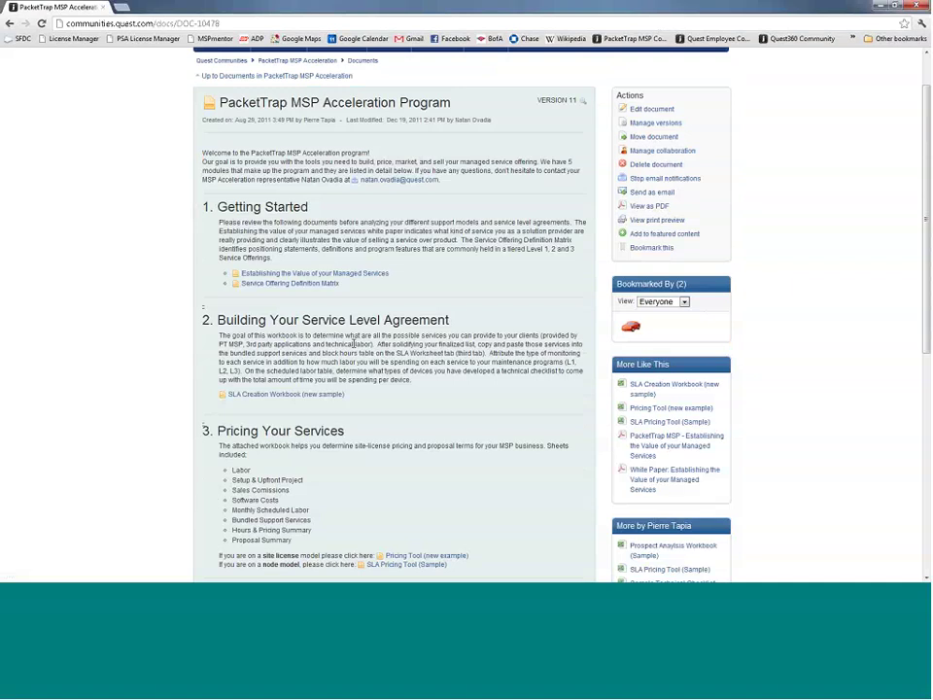
pyautogui.scroll(-1, 354, 342)
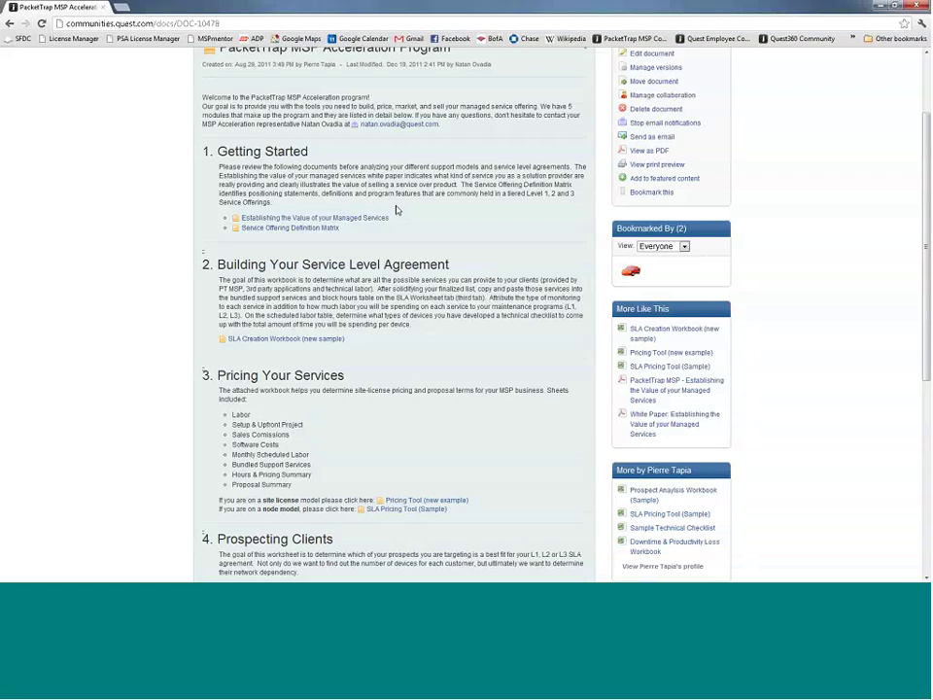
pyautogui.click(328, 230)
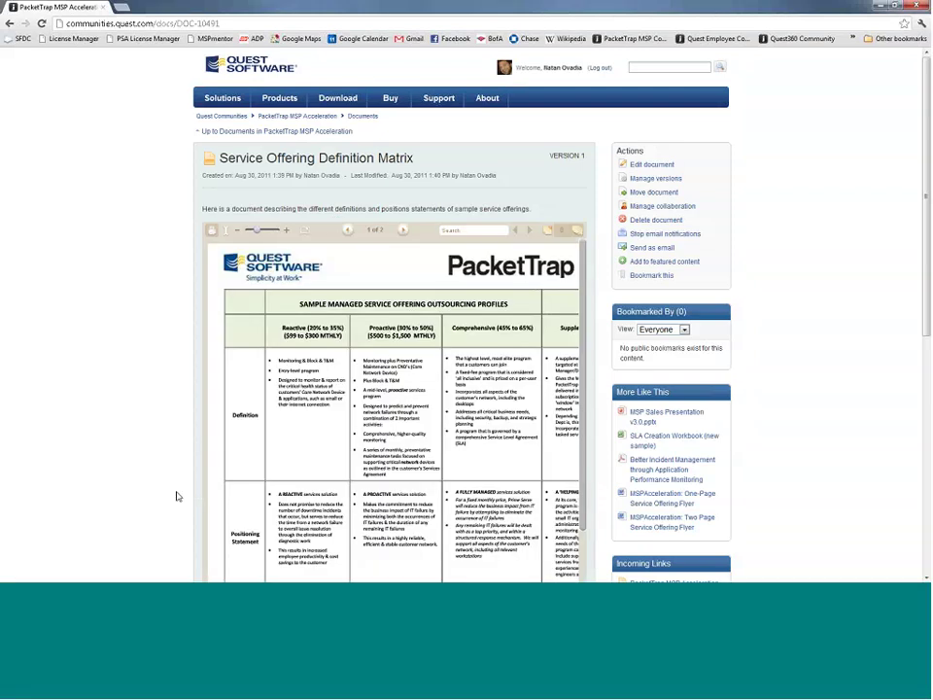
pyautogui.click(577, 229)
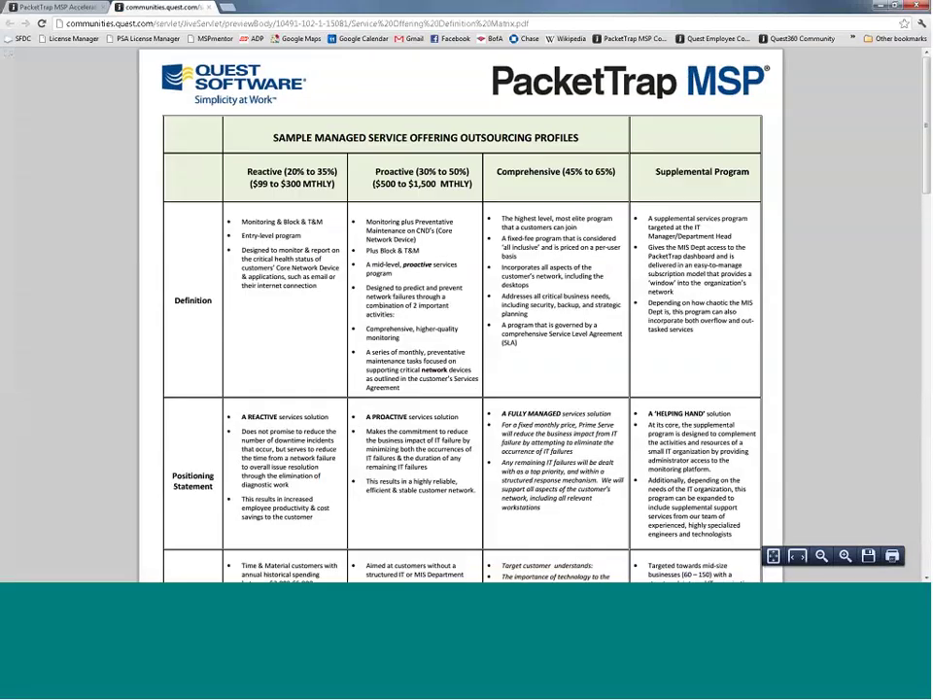
# - Read through the matrix's definitions, positioning statements, program features and benefits for each service level
pyautogui.scroll(-1, 922, 115)
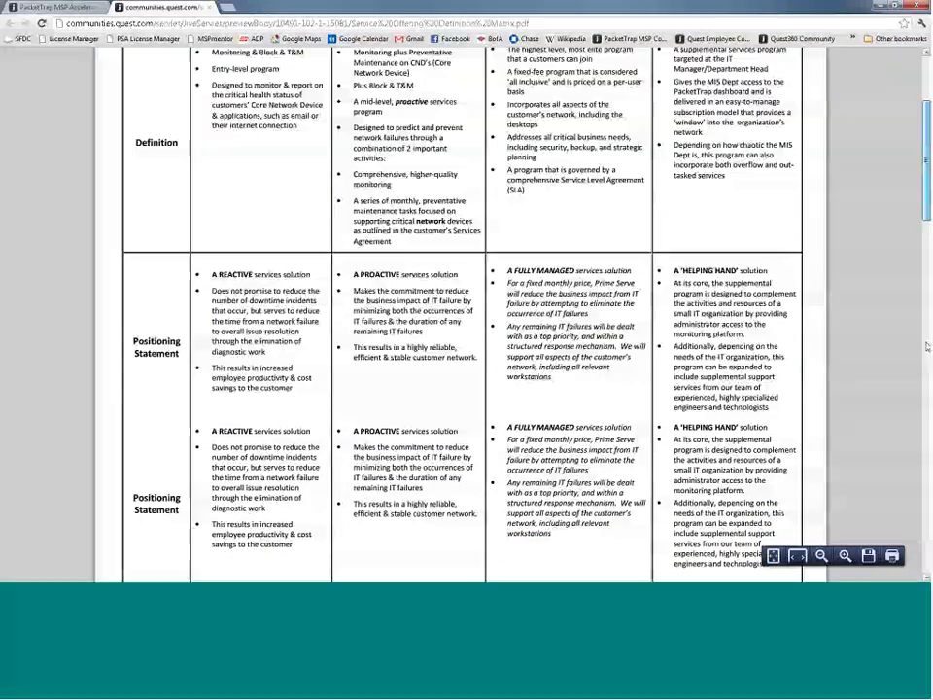
pyautogui.scroll(-3, 926, 346)
pyautogui.scroll(-5, 927, 346)
pyautogui.scroll(-4, 563, 304)
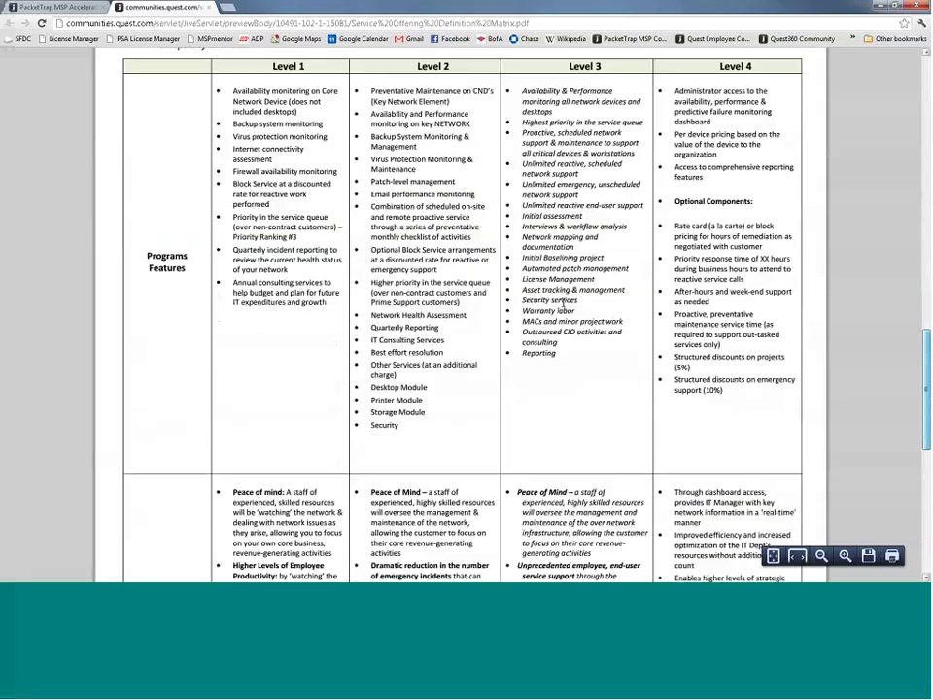
pyautogui.scroll(1, 564, 306)
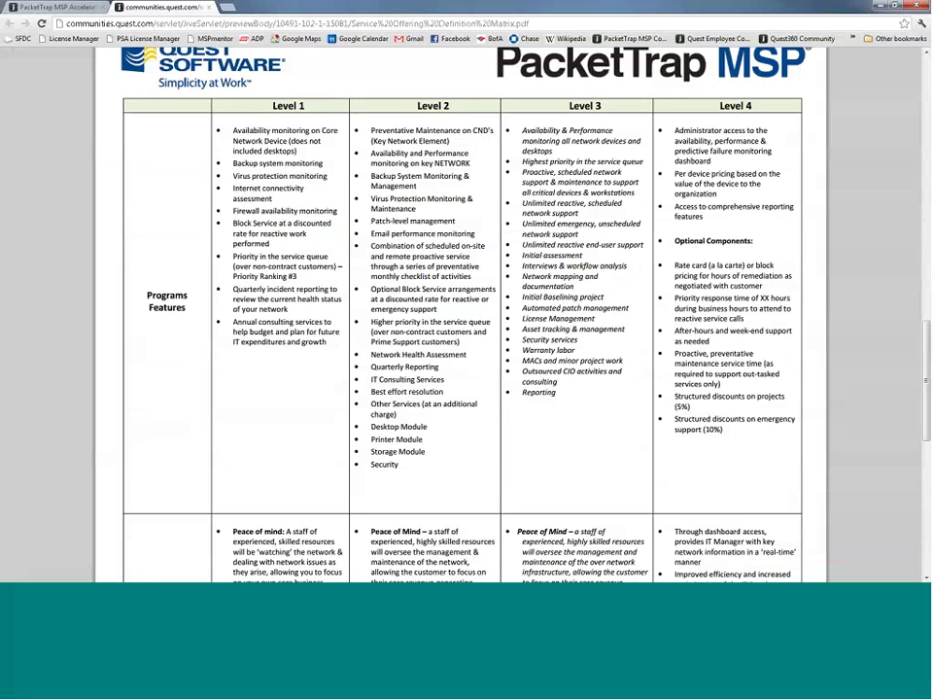
pyautogui.scroll(-1, 634, 322)
pyautogui.scroll(-6, 634, 323)
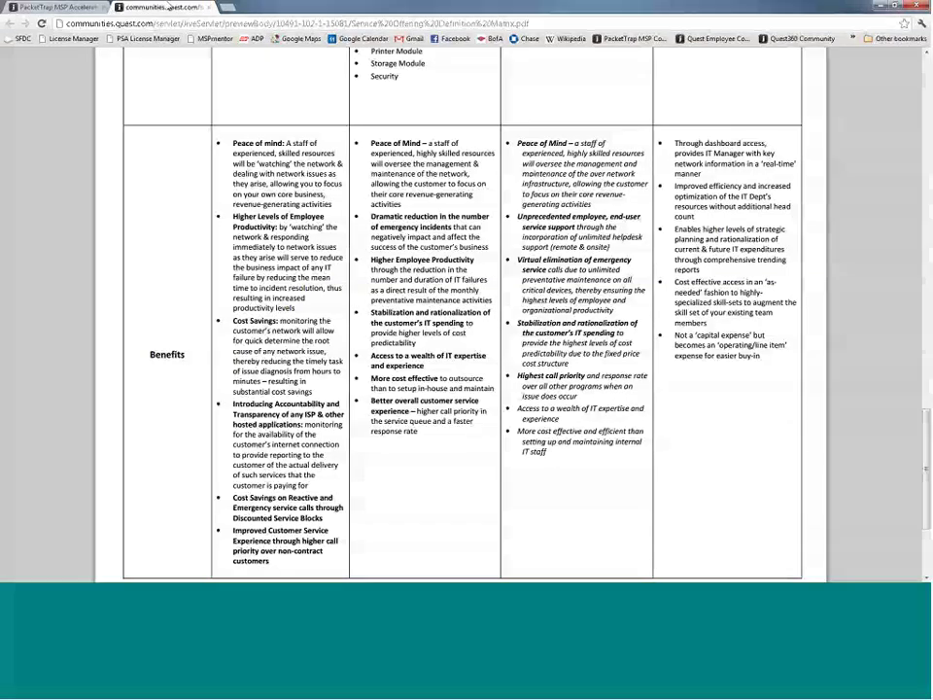
# - Return to the MSP Acceleration Program page and open the SLA Creation Workbook (new sample) in Excel
pyautogui.click(58, 7)
pyautogui.click(8, 24)
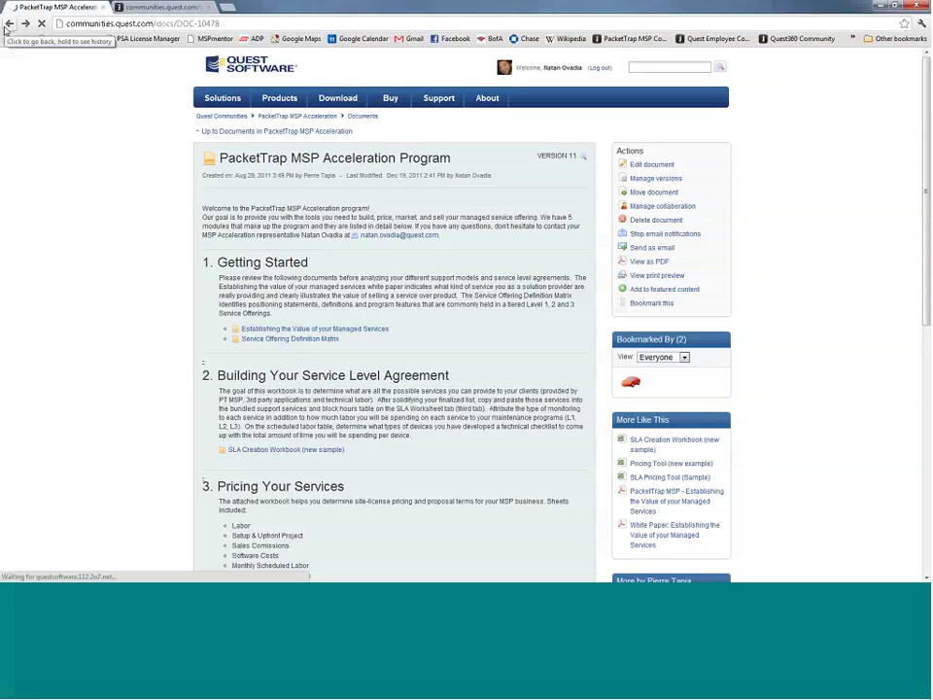
pyautogui.scroll(-1, 297, 340)
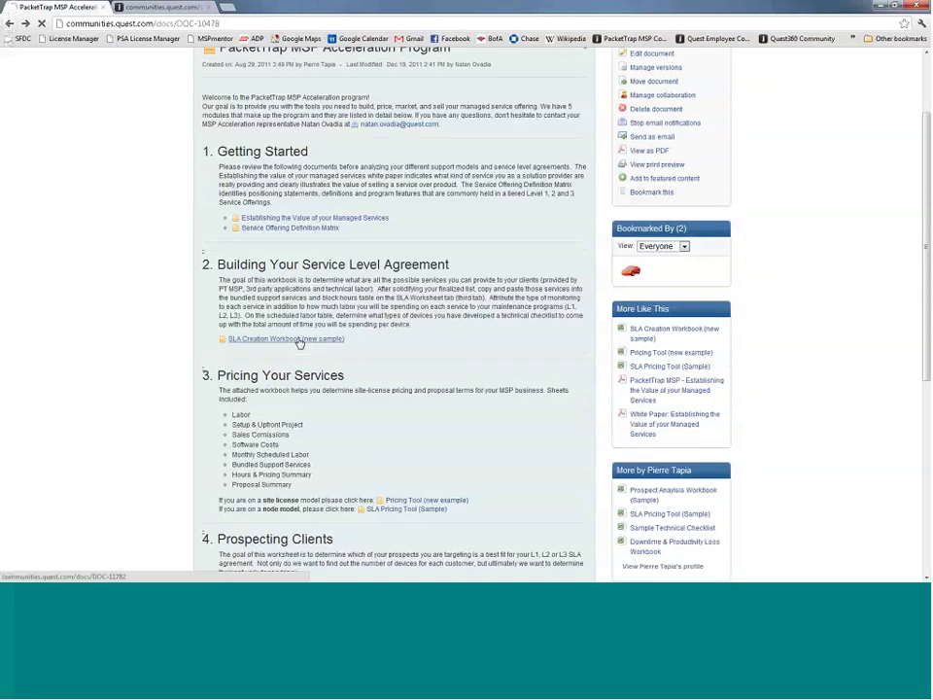
pyautogui.click(299, 340)
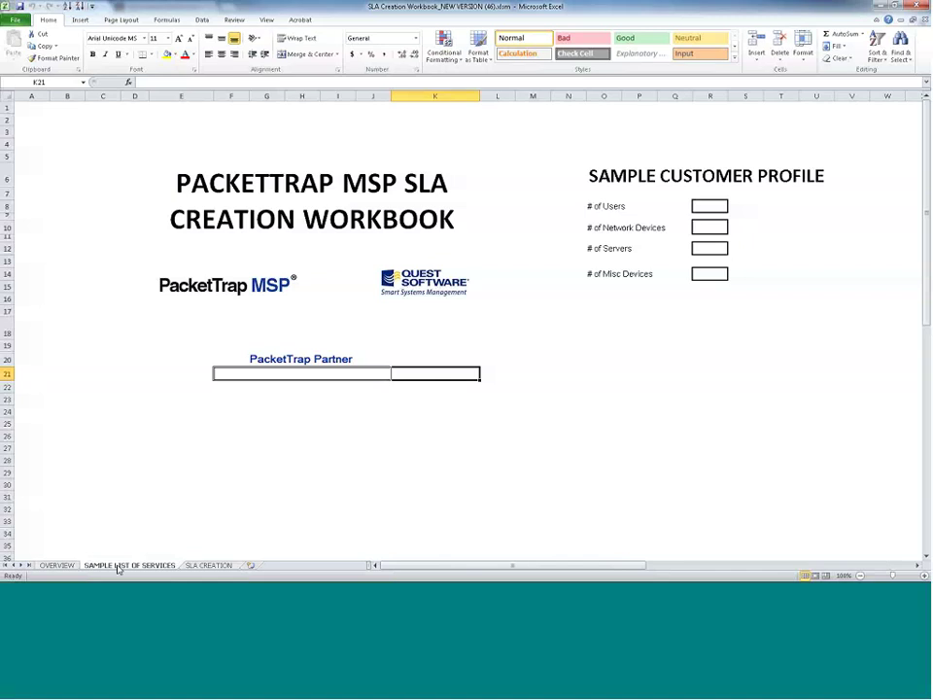
# - Open the SAMPLE LIST OF SERVICES sheet and show the service type options for Policy Management
pyautogui.click(117, 566)
pyautogui.click(496, 279)
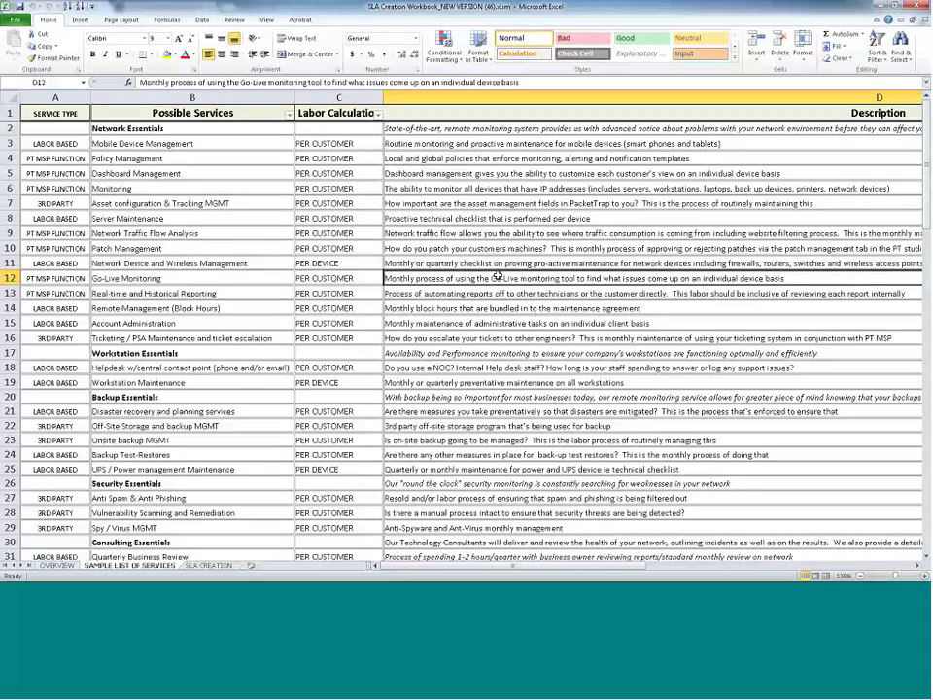
pyautogui.click(218, 184)
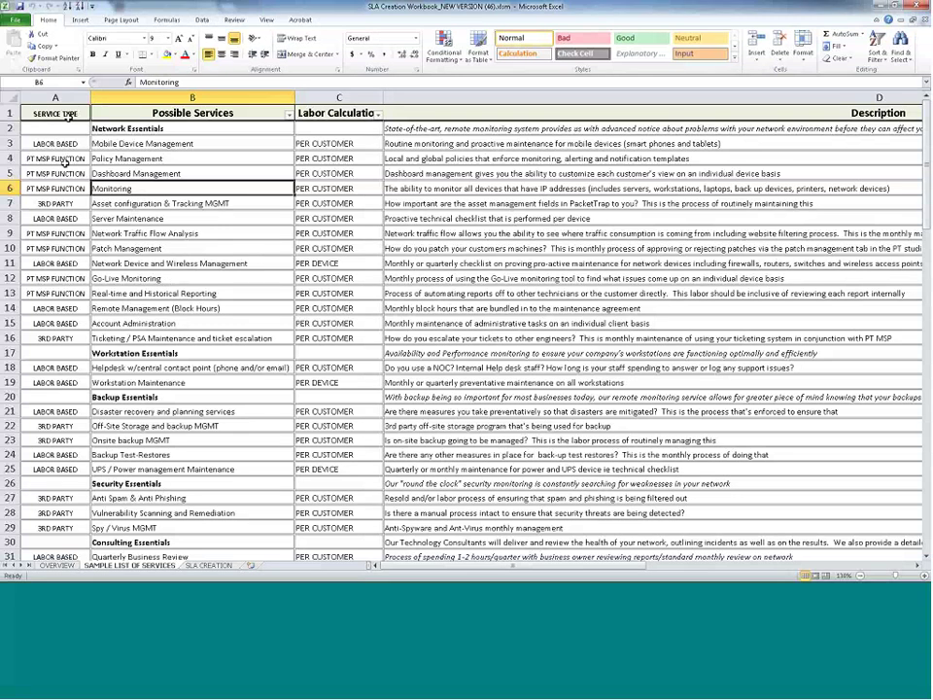
pyautogui.click(61, 161)
pyautogui.click(96, 159)
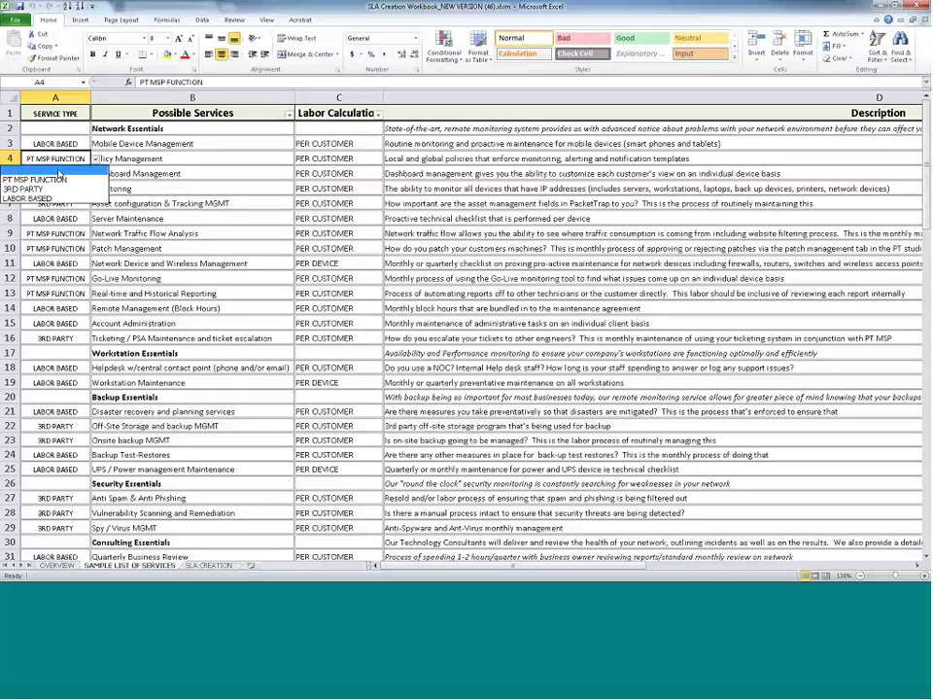
# - Review the full list of possible services and inspect the service types of Dashboard Management and Asset configuration & Tracking MGMT
pyautogui.scroll(-2, 233, 380)
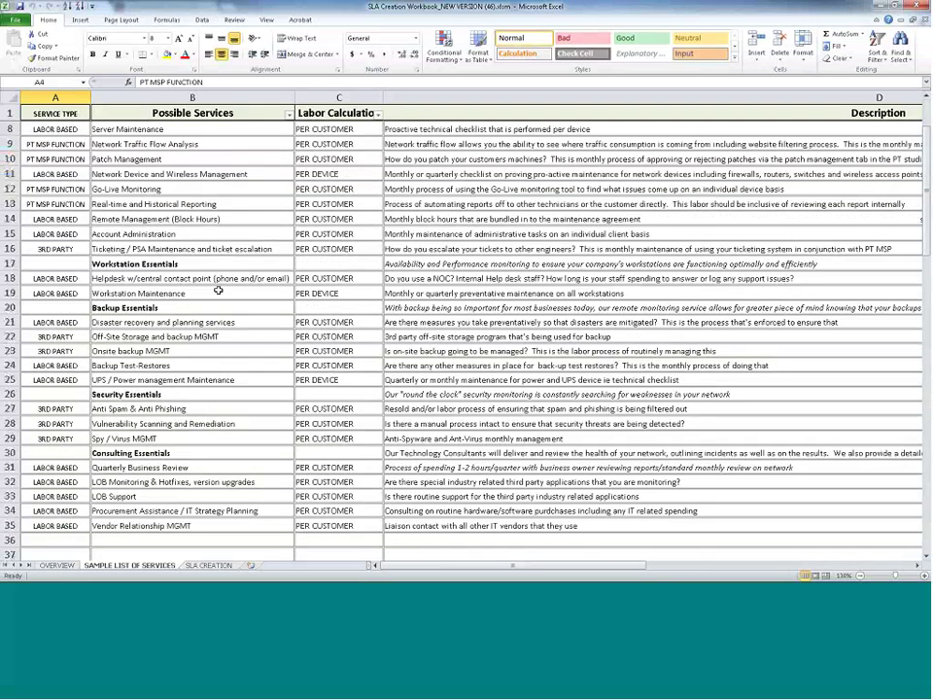
pyautogui.scroll(-2, 222, 340)
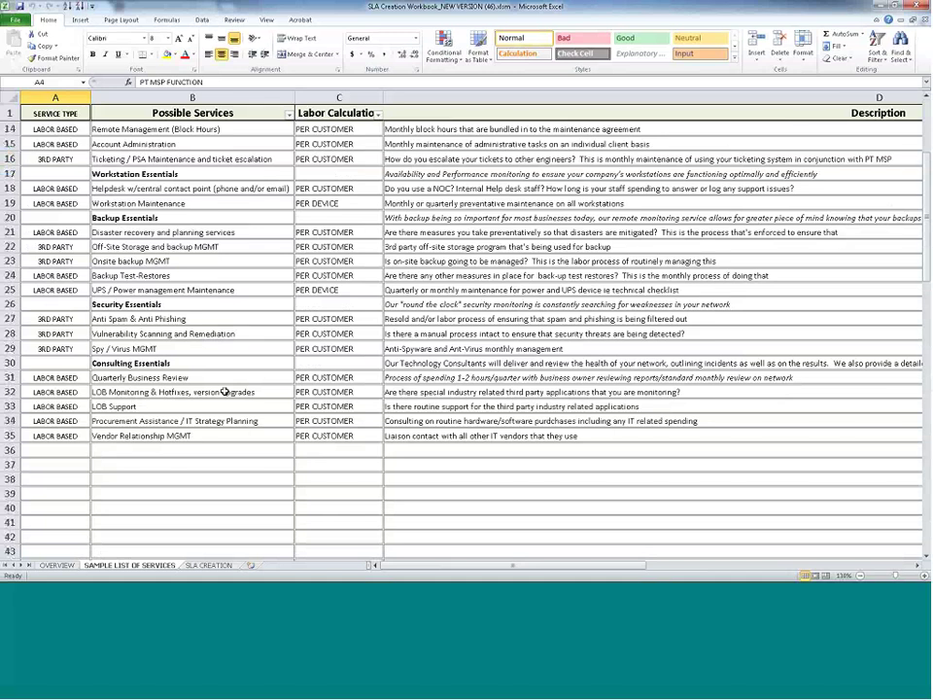
pyautogui.scroll(1, 228, 447)
pyautogui.scroll(3, 194, 389)
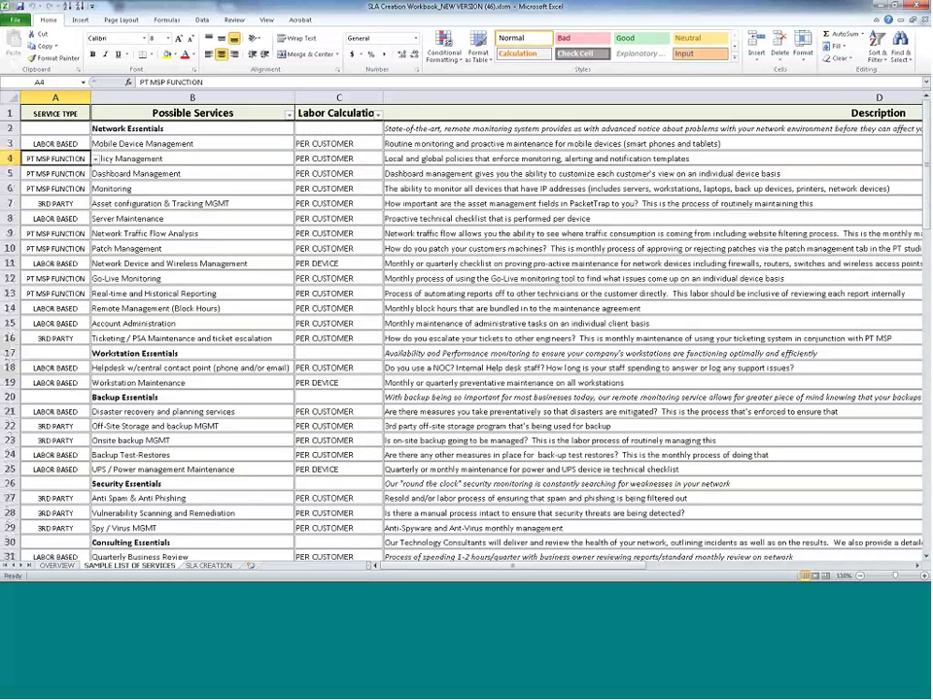
pyautogui.click(62, 173)
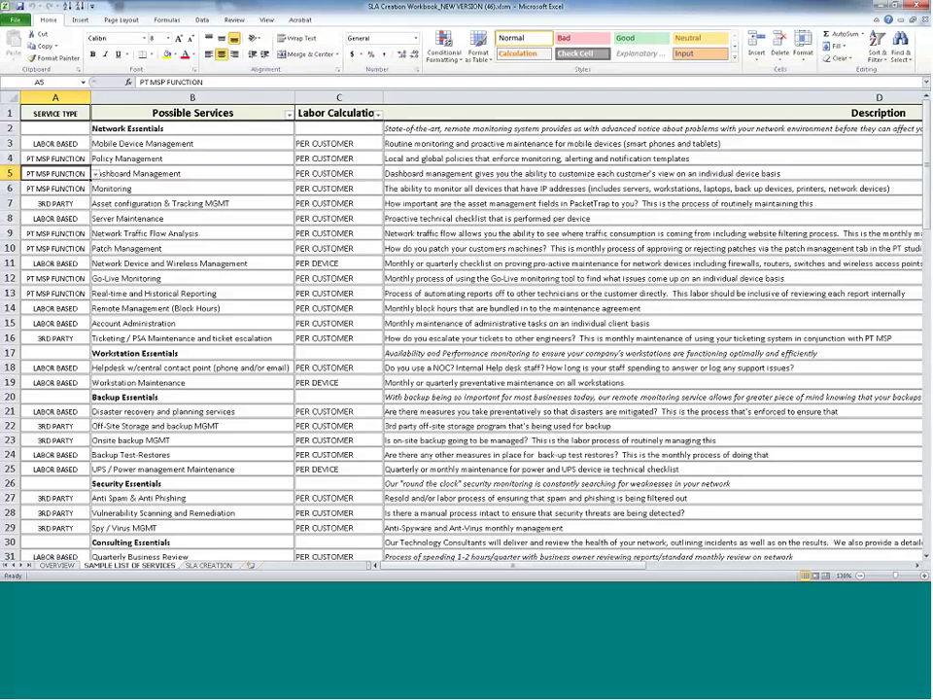
pyautogui.click(62, 206)
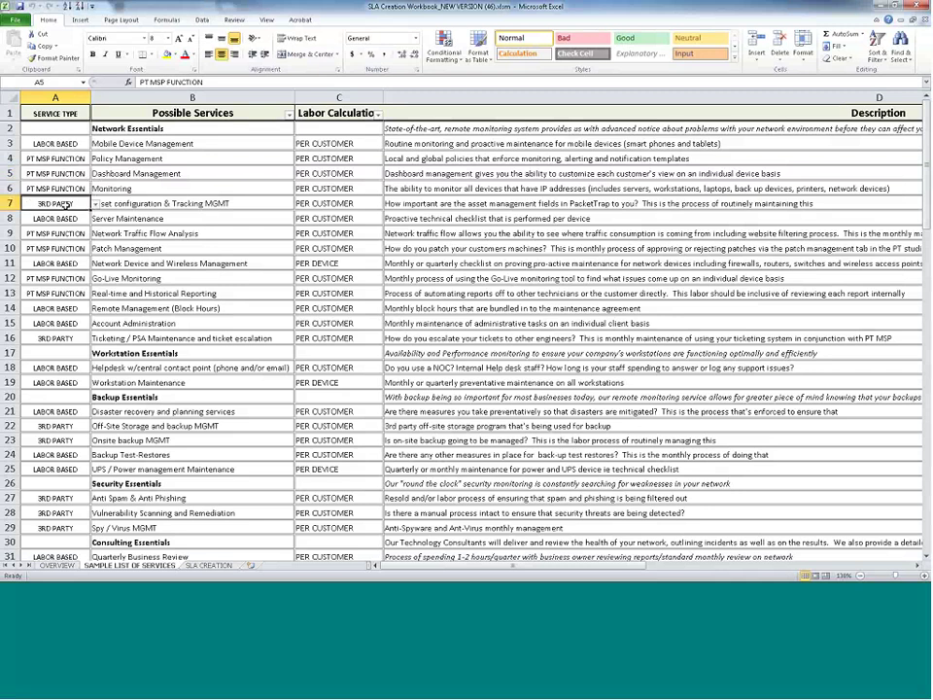
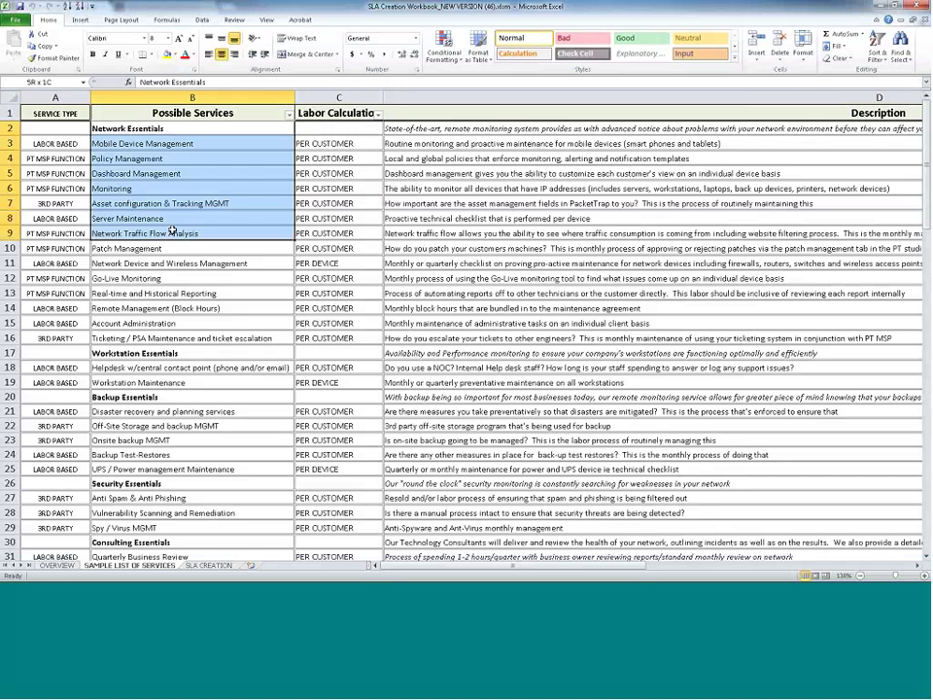
# - Highlight the Network Essentials services and look over the remaining service groups, including Onsite backup MGMT
pyautogui.moveTo(171, 230); pyautogui.dragTo(190, 328)
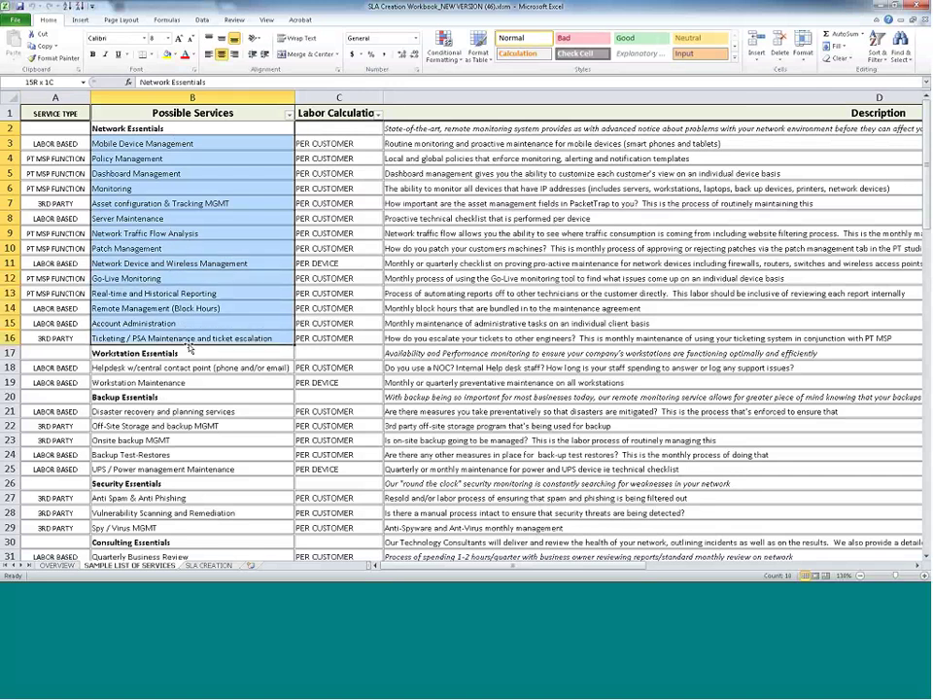
pyautogui.scroll(-3, 185, 282)
pyautogui.click(233, 304)
pyautogui.scroll(3, 152, 246)
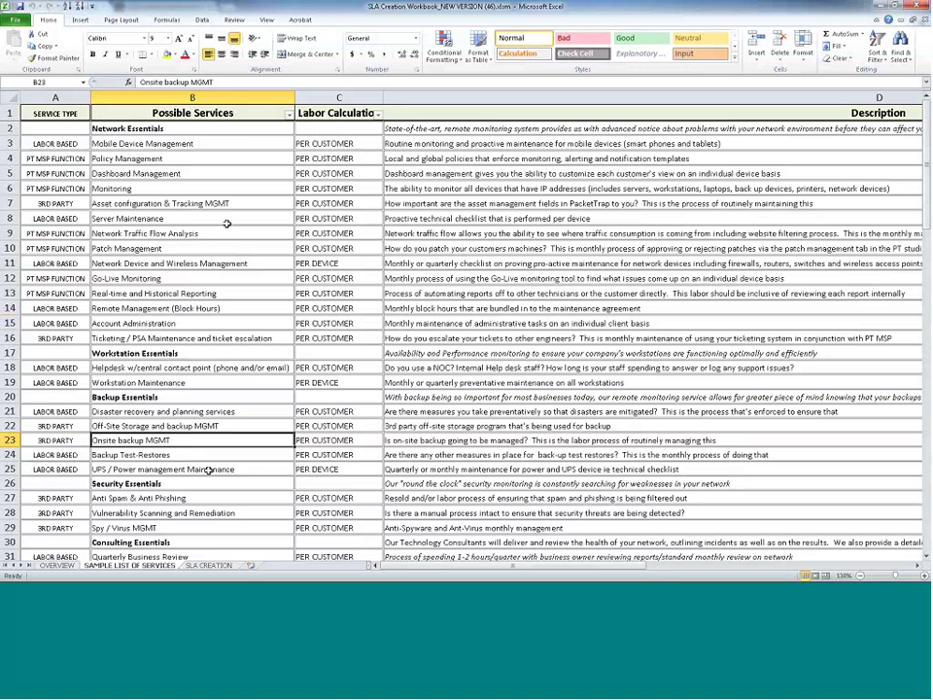
# - Open the SLA CREATION sheet and select the Mobile Device Management entry in the menu of services
pyautogui.click(209, 564)
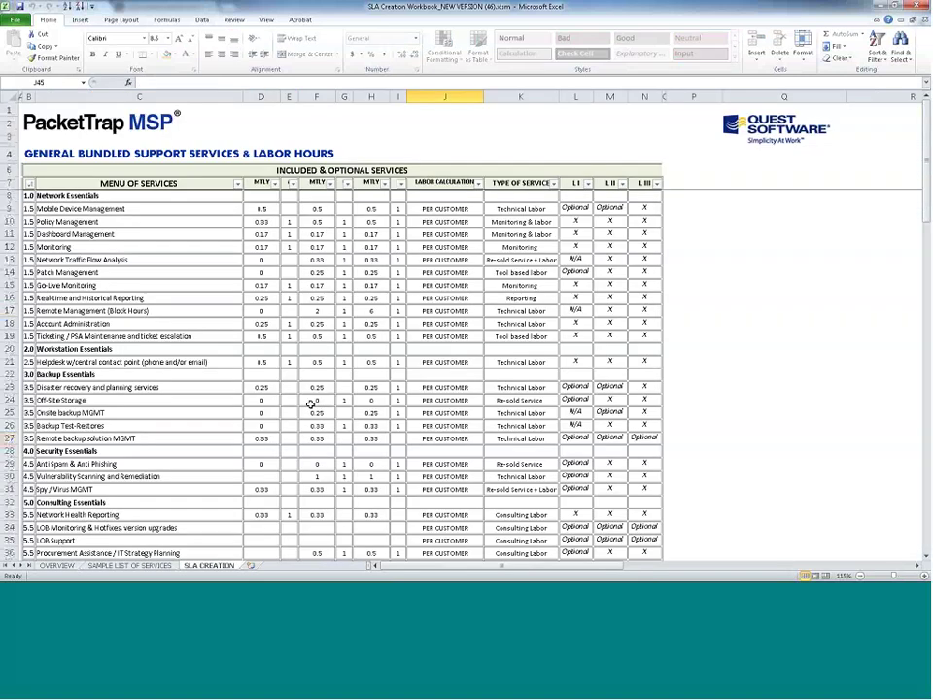
pyautogui.scroll(1, 309, 402)
pyautogui.scroll(1, 309, 401)
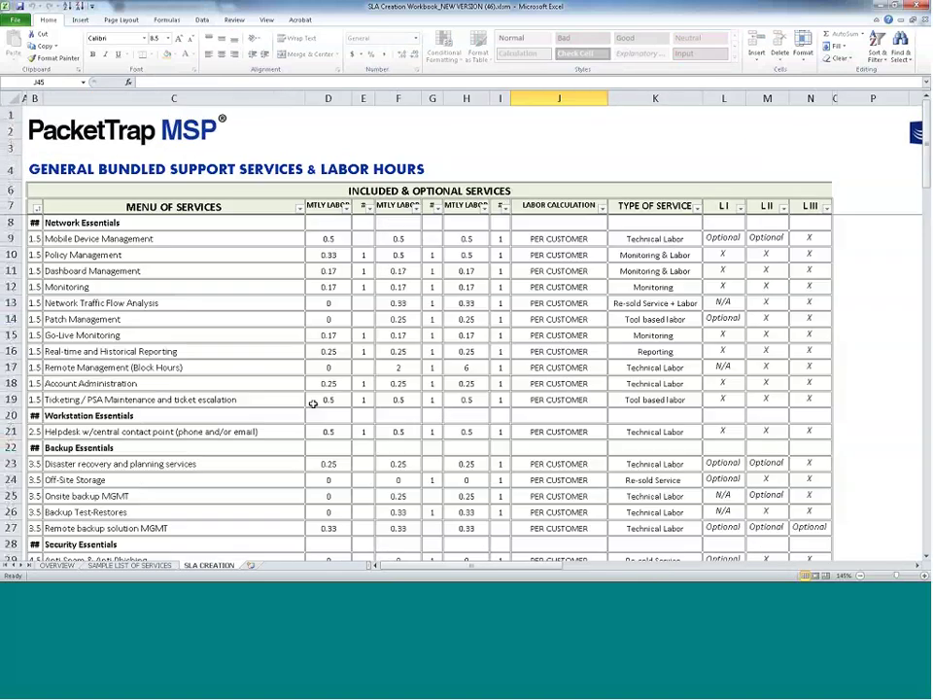
pyautogui.click(174, 242)
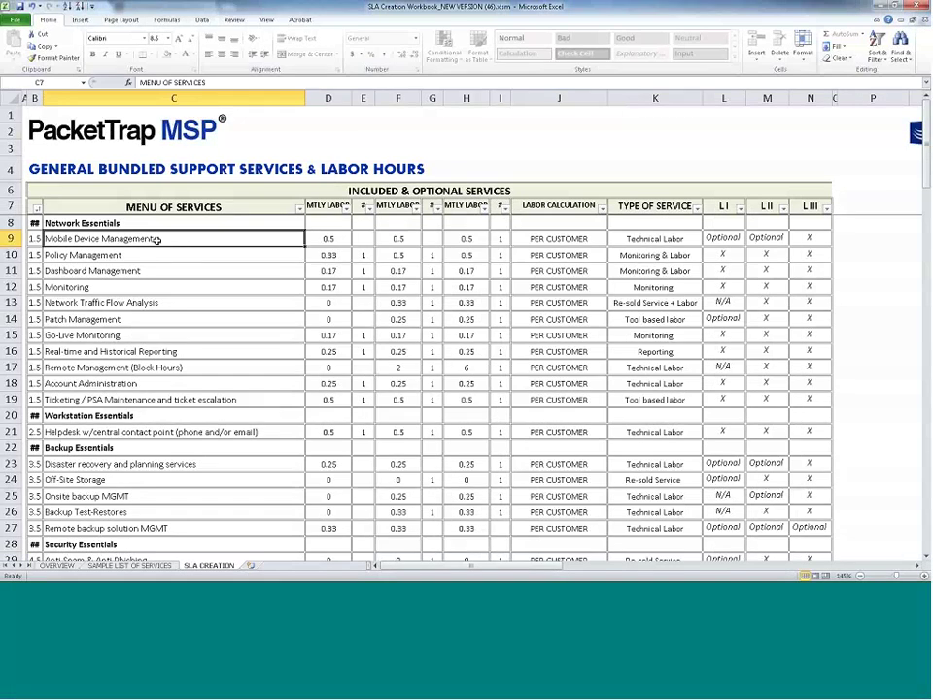
pyautogui.click(156, 240)
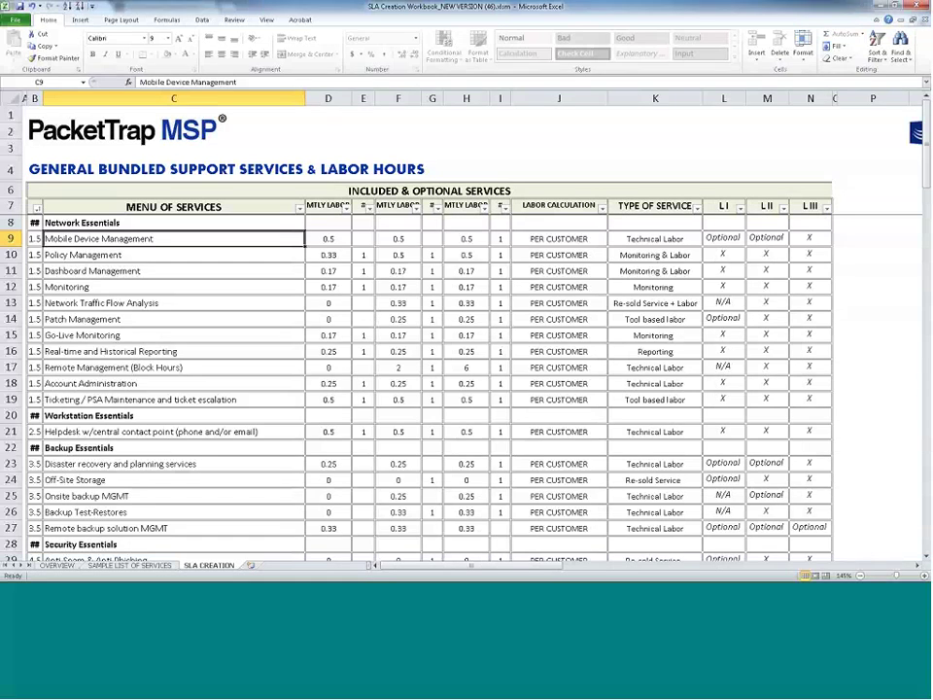
# - Set the type of service for Mobile Device Management to the blank option
pyautogui.click(673, 243)
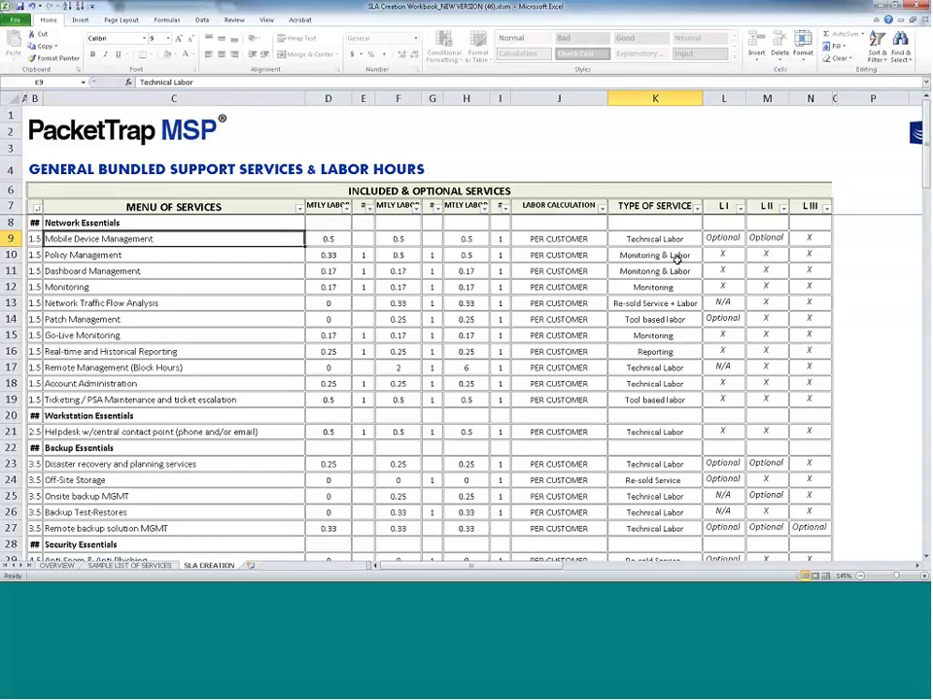
pyautogui.click(706, 243)
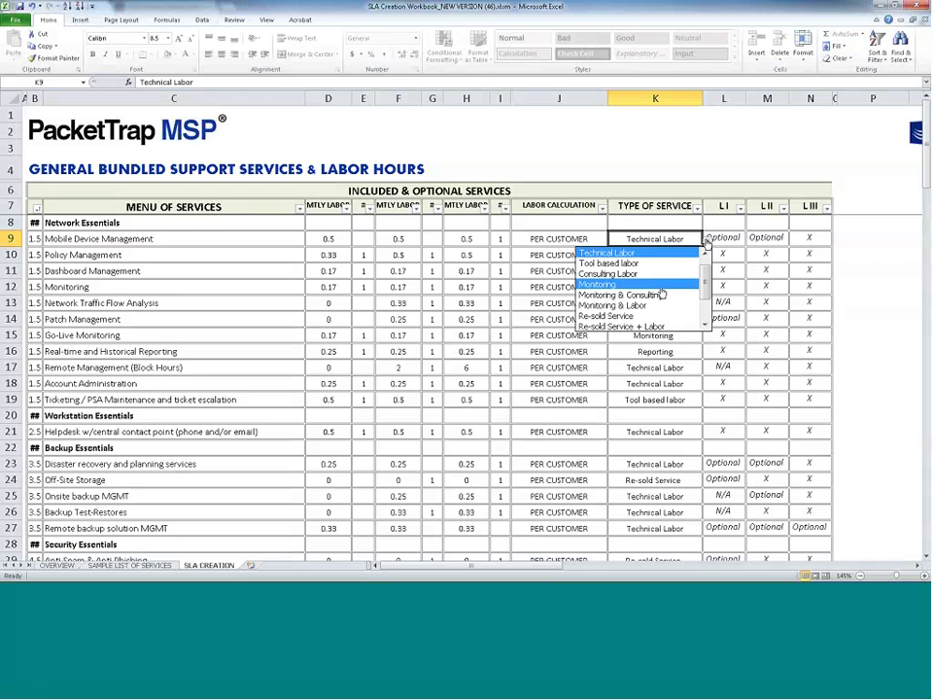
pyautogui.scroll(-3, 661, 294)
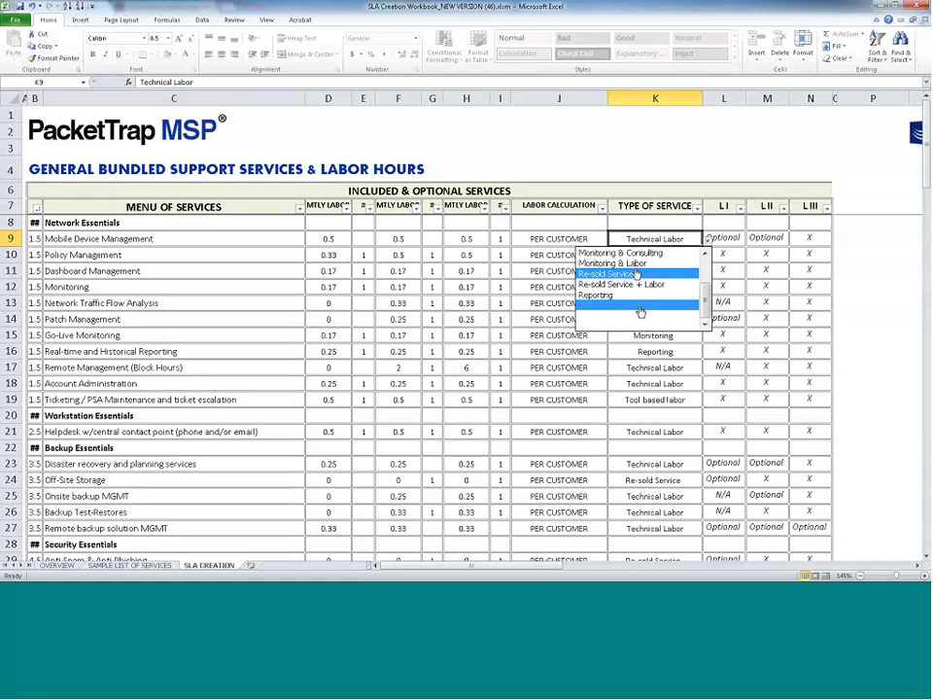
pyautogui.click(641, 309)
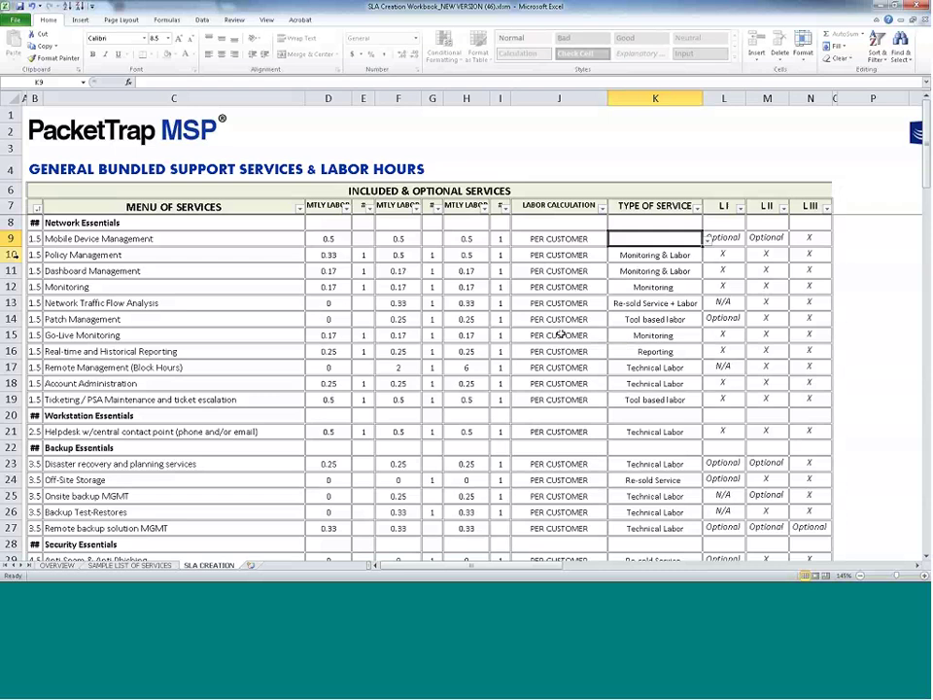
# - Inspect the Policy Management row's service name, its L I setting and its first monthly labor value
pyautogui.click(121, 254)
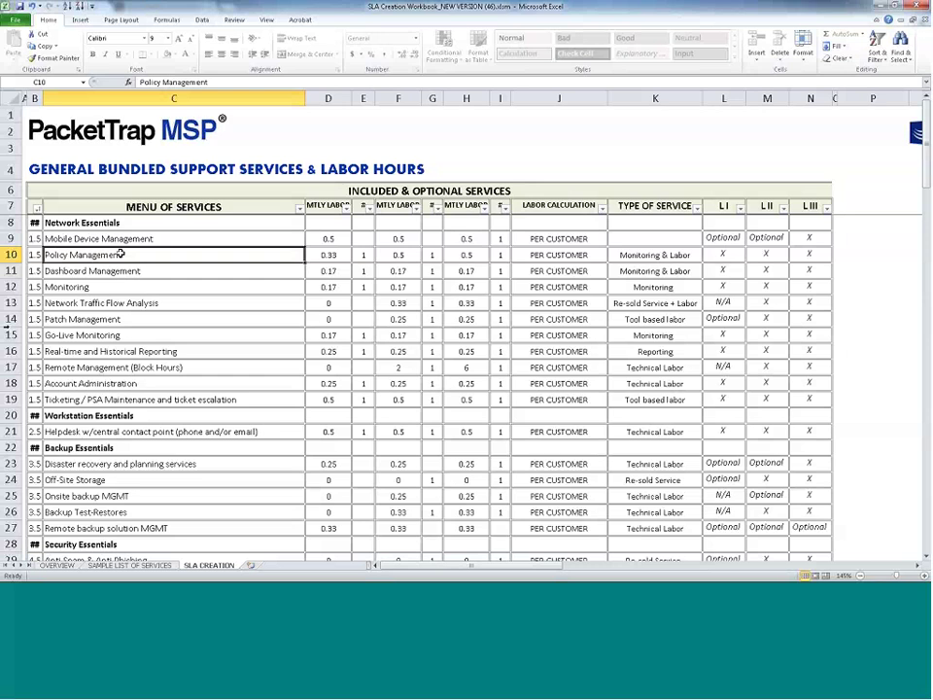
pyautogui.doubleClick(120, 255)
pyautogui.moveTo(120, 255); pyautogui.dragTo(142, 258)
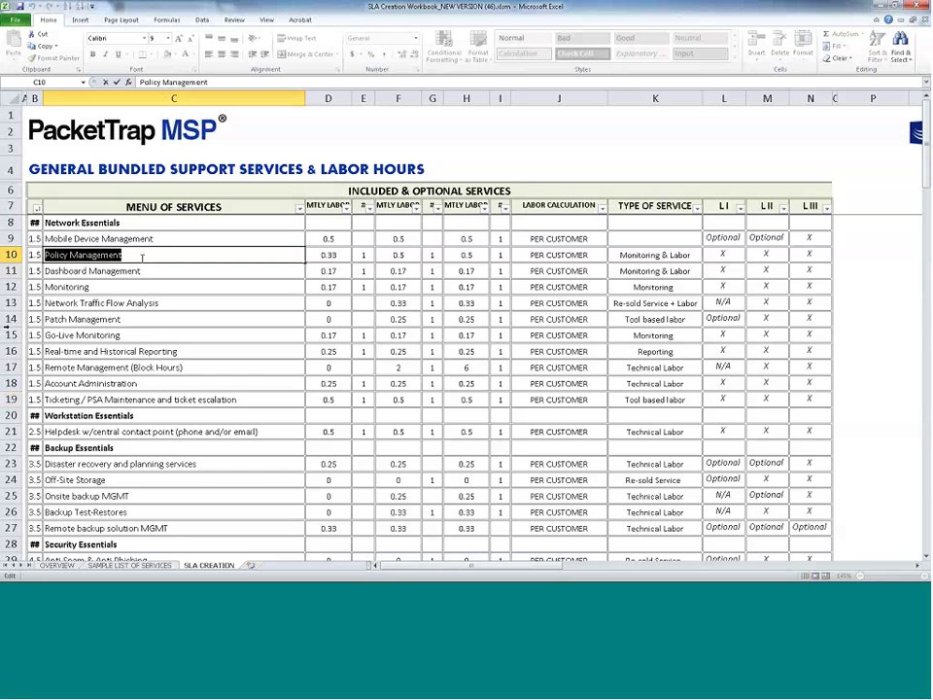
pyautogui.click(720, 256)
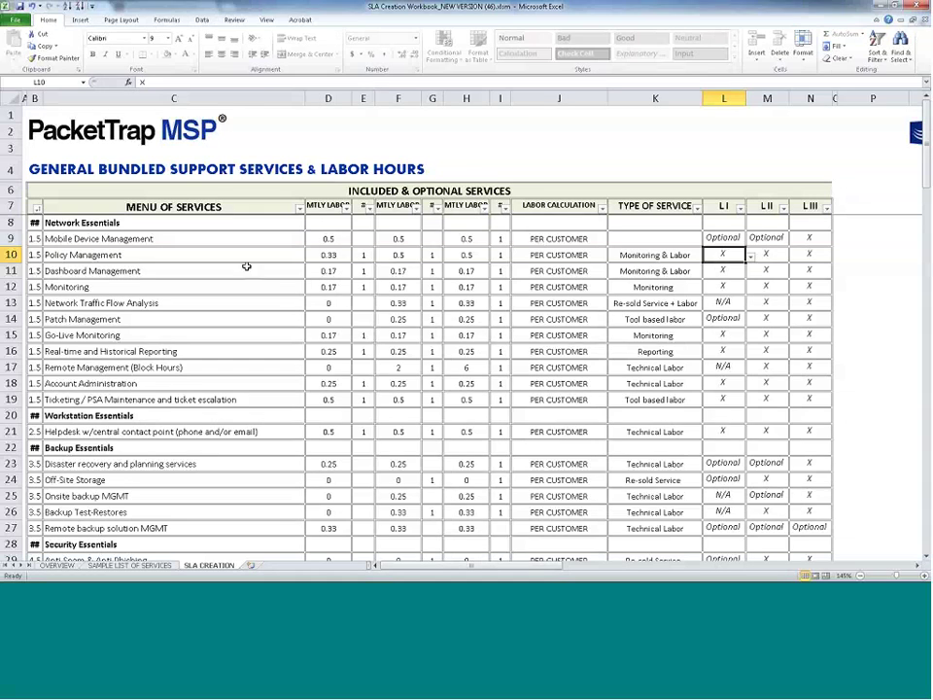
pyautogui.click(331, 253)
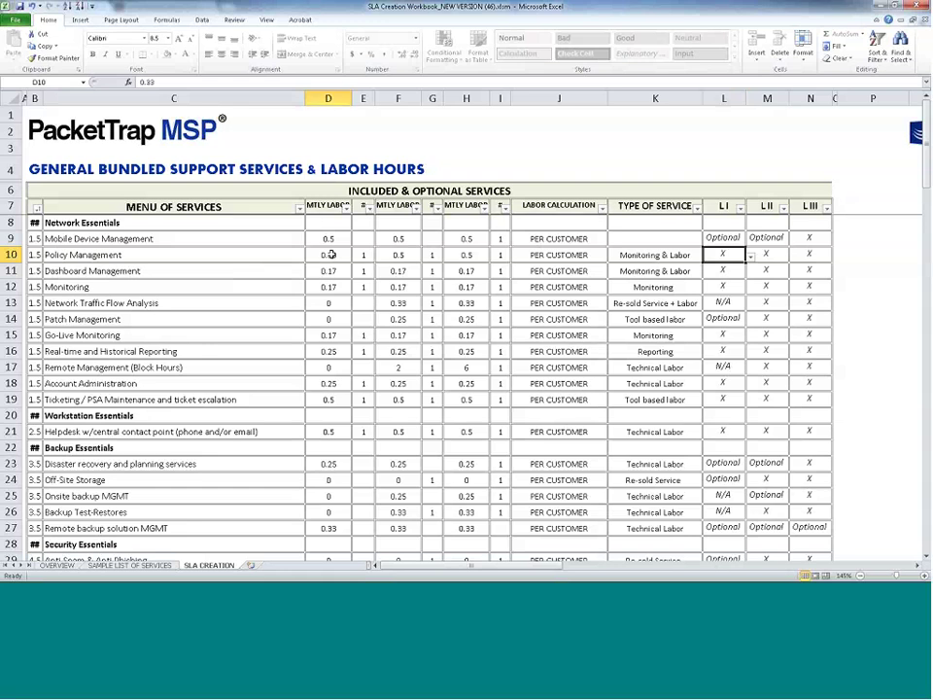
# - Enter 0.33 as the first monthly labor value for Policy Management and select the row's third monthly labor value
pyautogui.write('0.33')
pyautogui.press('Tab')
pyautogui.click(465, 255)
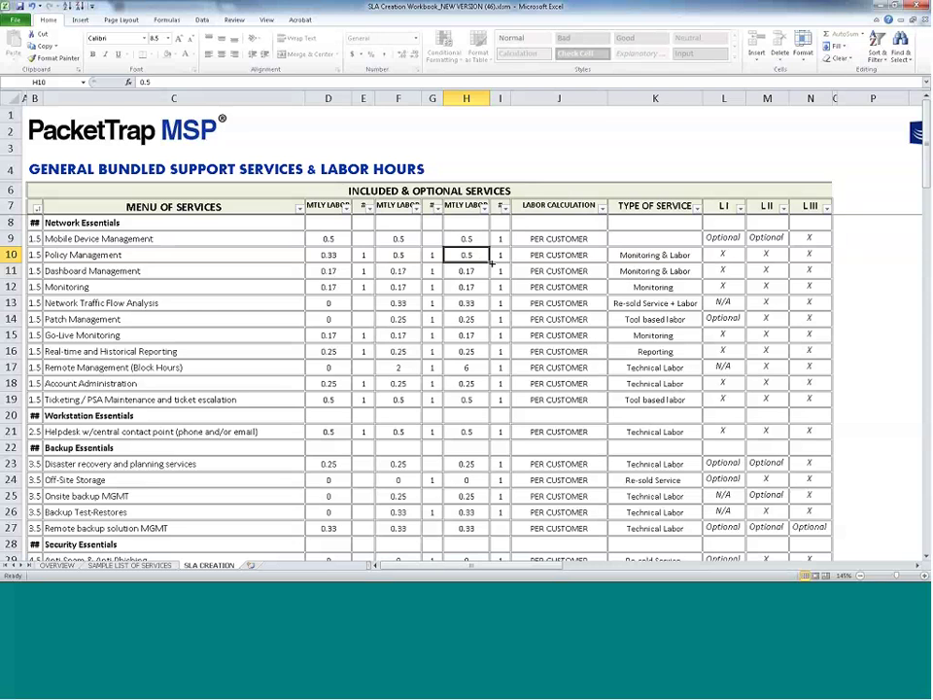
# - Examine the Patch Management row from its service name across to its L III setting, then its L I setting
pyautogui.click(224, 320)
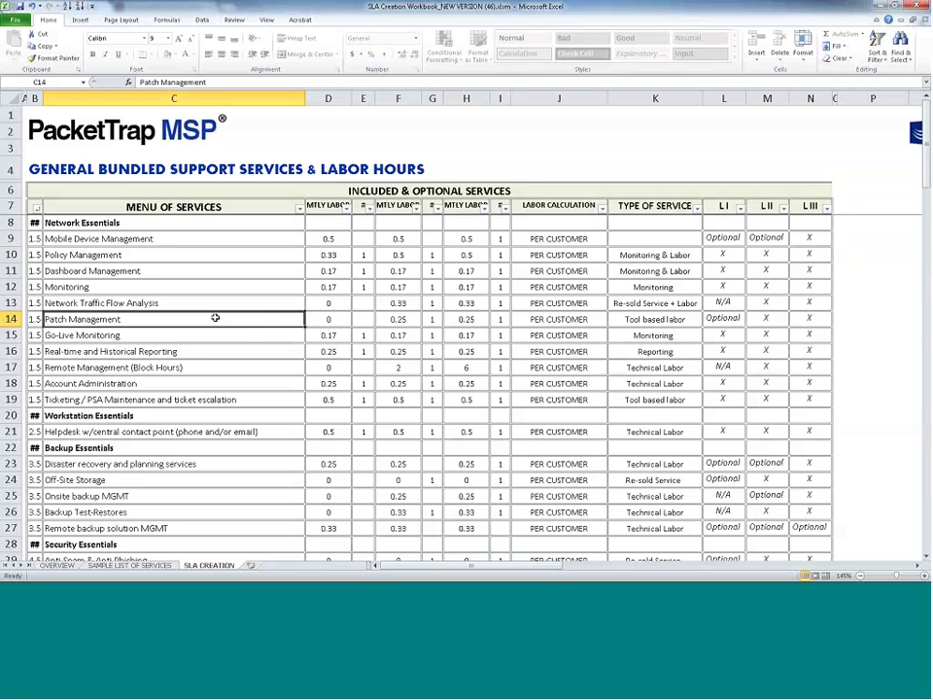
pyautogui.press('Right')
pyautogui.press('Right')
pyautogui.press('Right')
pyautogui.press('Right')
pyautogui.press('Right')
pyautogui.press('Right')
pyautogui.press('Right')
pyautogui.press('Right')
pyautogui.press('Right')
pyautogui.press('Right')
pyautogui.press('Right')
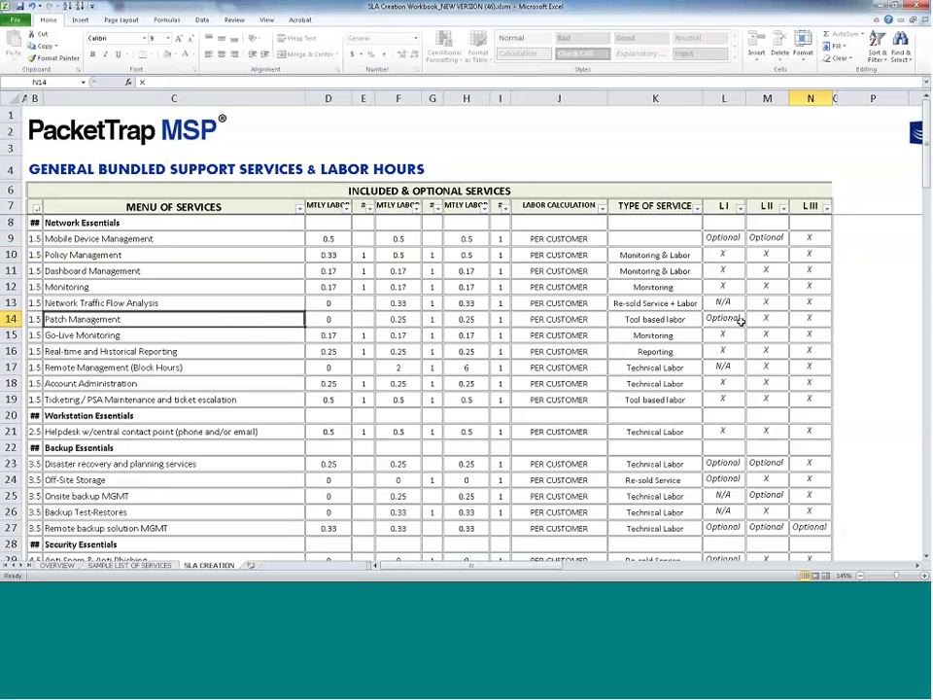
pyautogui.keyDown('shift'); pyautogui.click(764, 318); pyautogui.keyUp('shift')
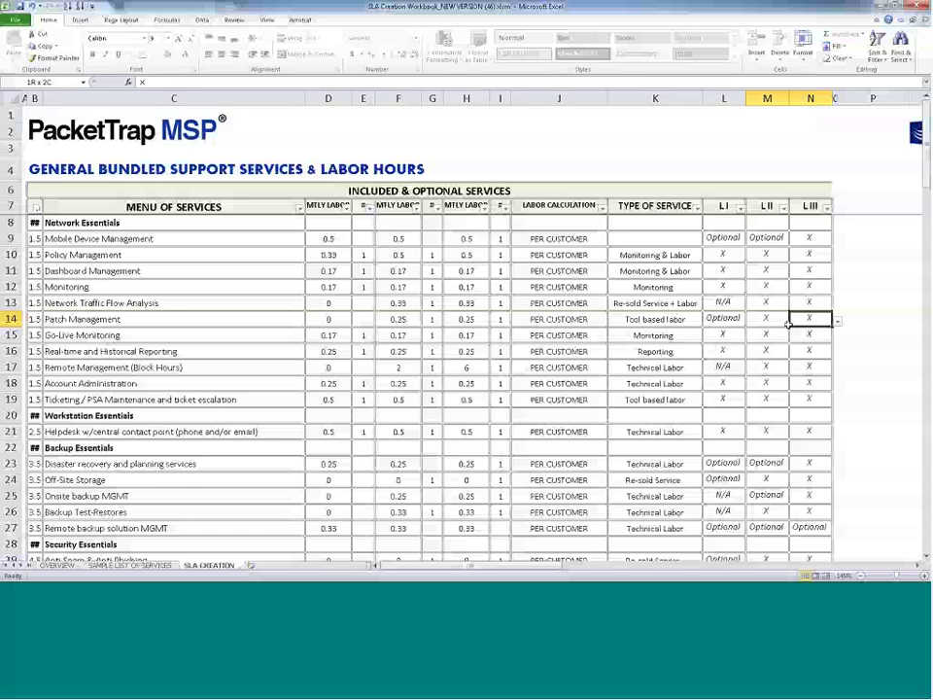
pyautogui.click(737, 322)
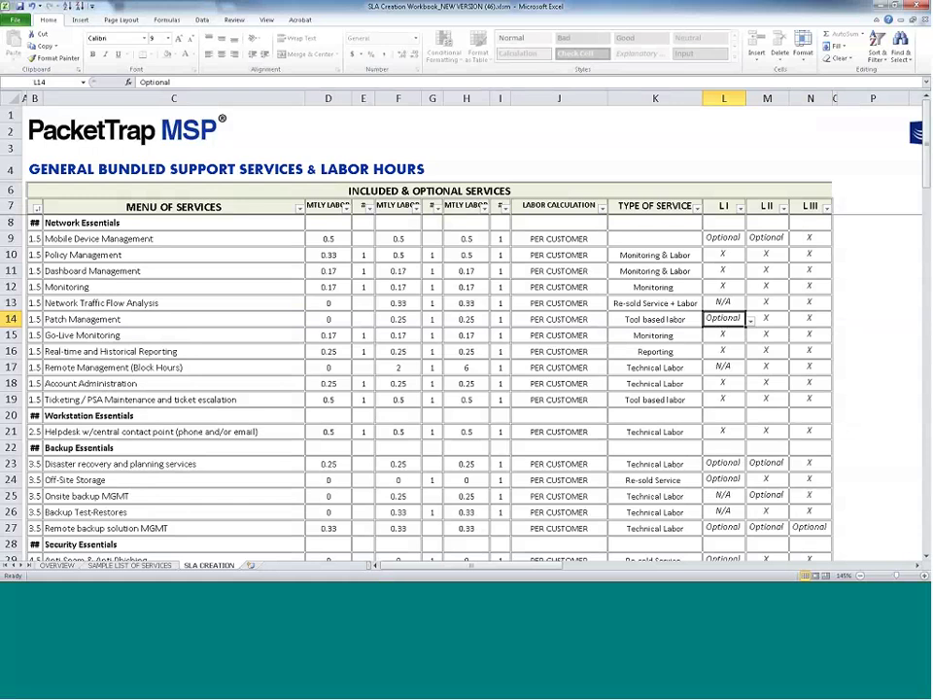
# - Look through the menu of services from Mobile Device Management down to the Technical Checklist related services
pyautogui.click(173, 238)
pyautogui.scroll(-1, 229, 264)
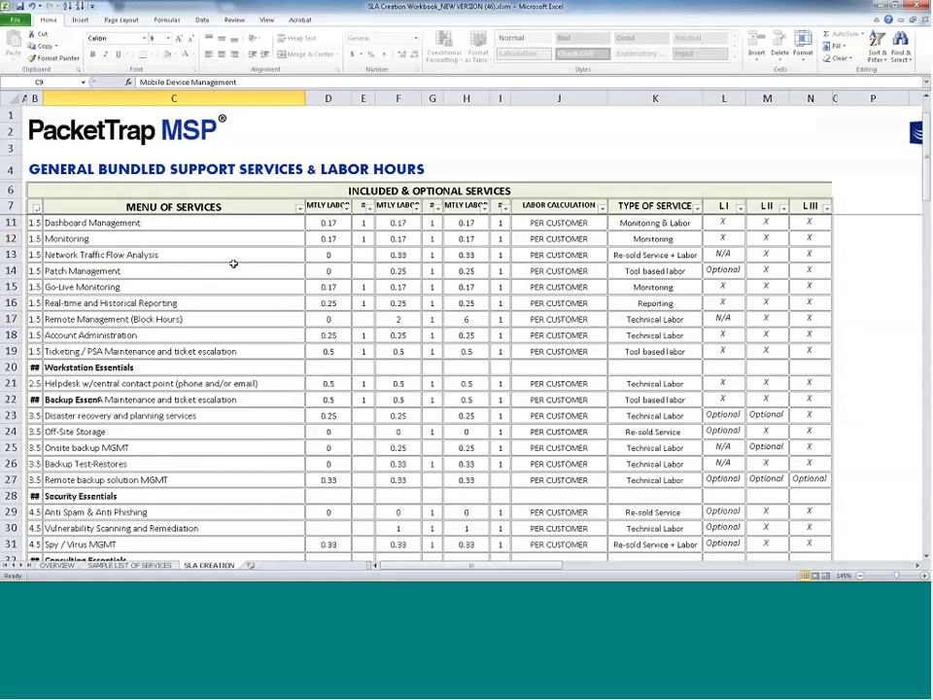
pyautogui.scroll(-1, 233, 264)
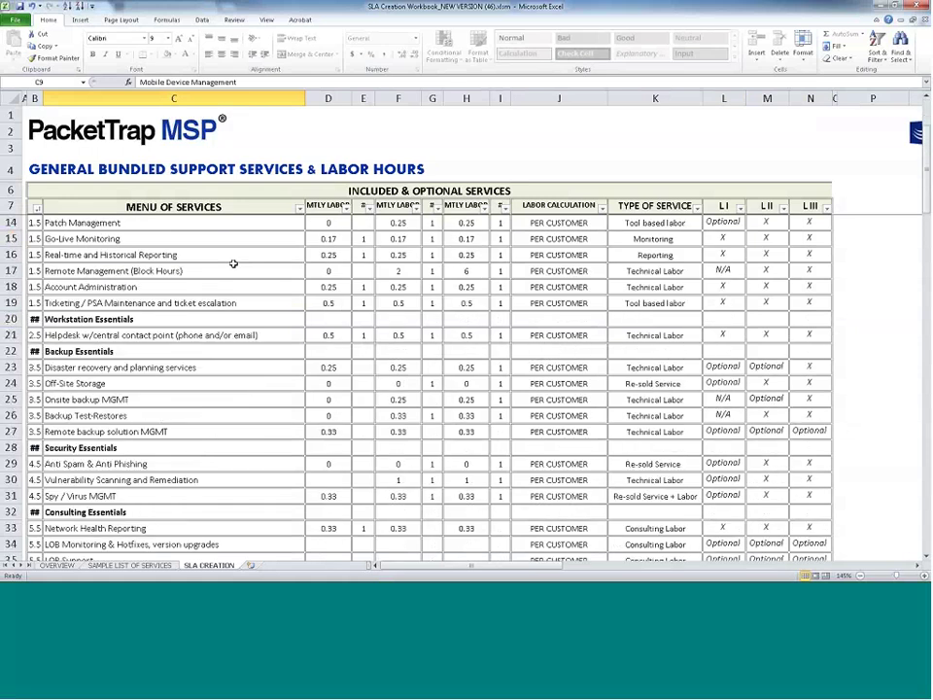
pyautogui.scroll(-3, 233, 263)
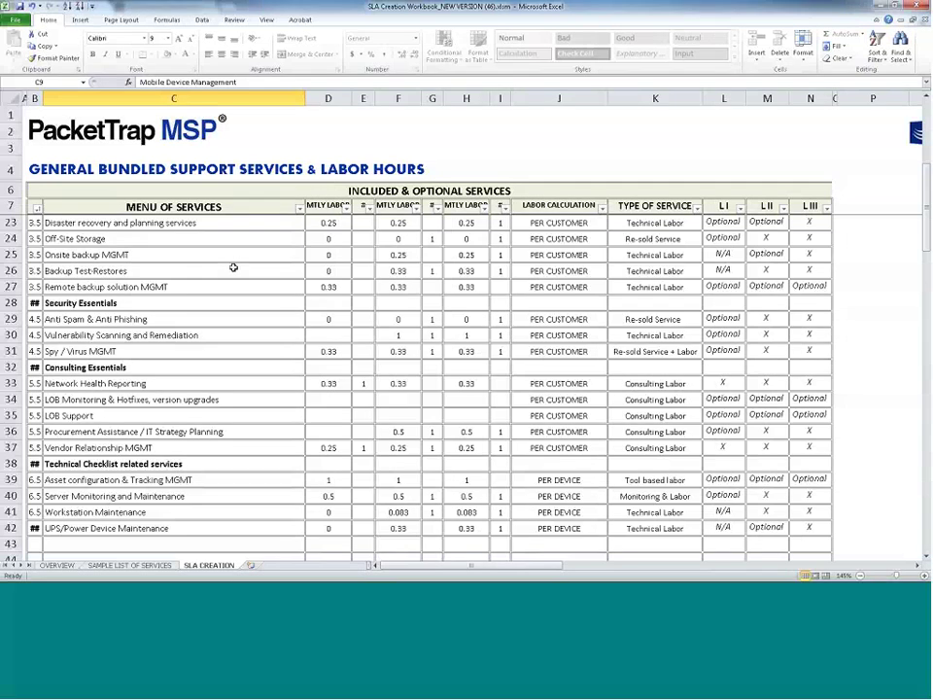
pyautogui.scroll(1, 234, 267)
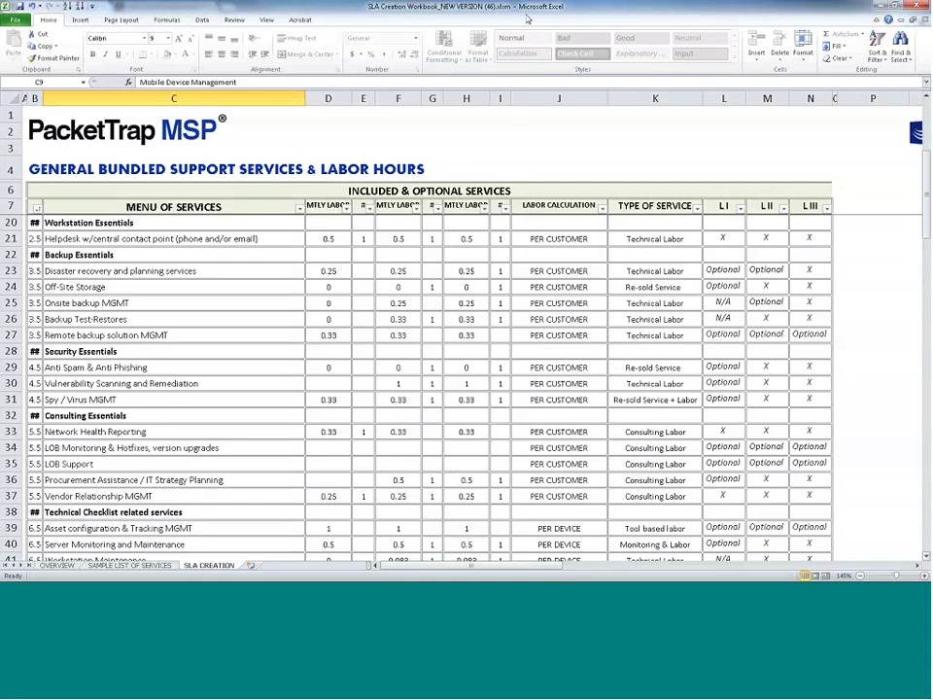
# - Check the Quest community page in the browser, then switch to the MSP ACCELERATION- Pricing Tool (Sites) workbook in Excel
pyautogui.hotkey('alt', 'Tab')
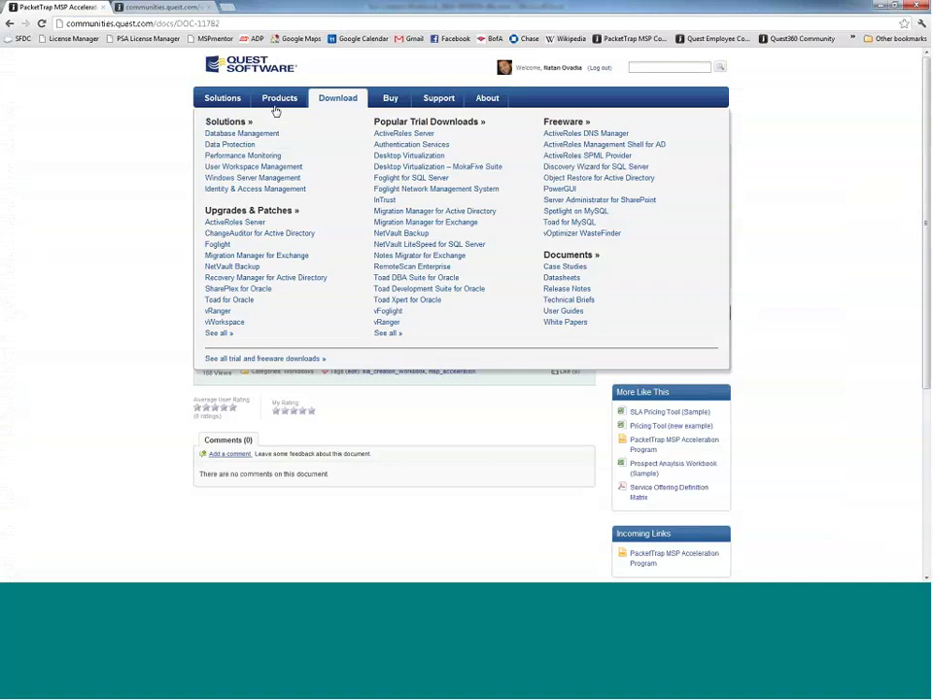
pyautogui.click(325, 115)
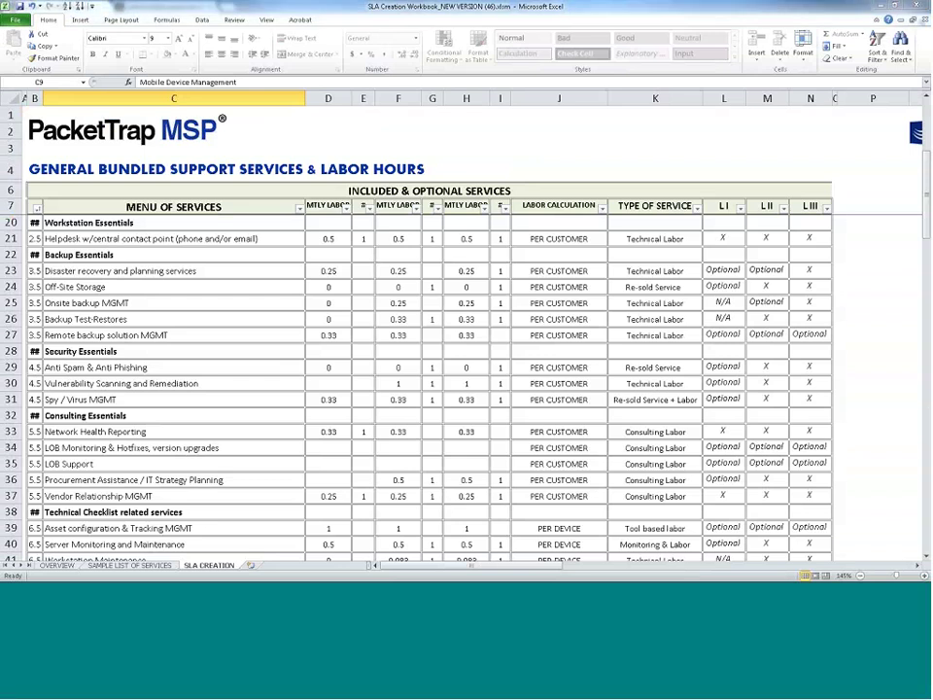
pyautogui.hotkey('ctrl', 'Tab')
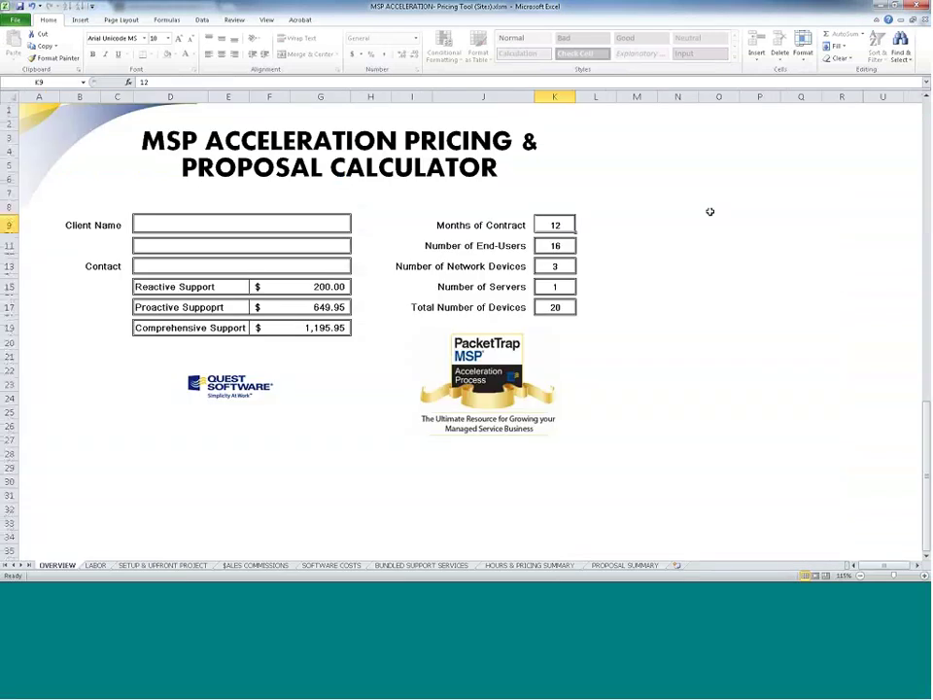
# - Fill in the Client Name on the OVERVIEW sheet with text beginning "Pricing Too"
pyautogui.click(269, 220)
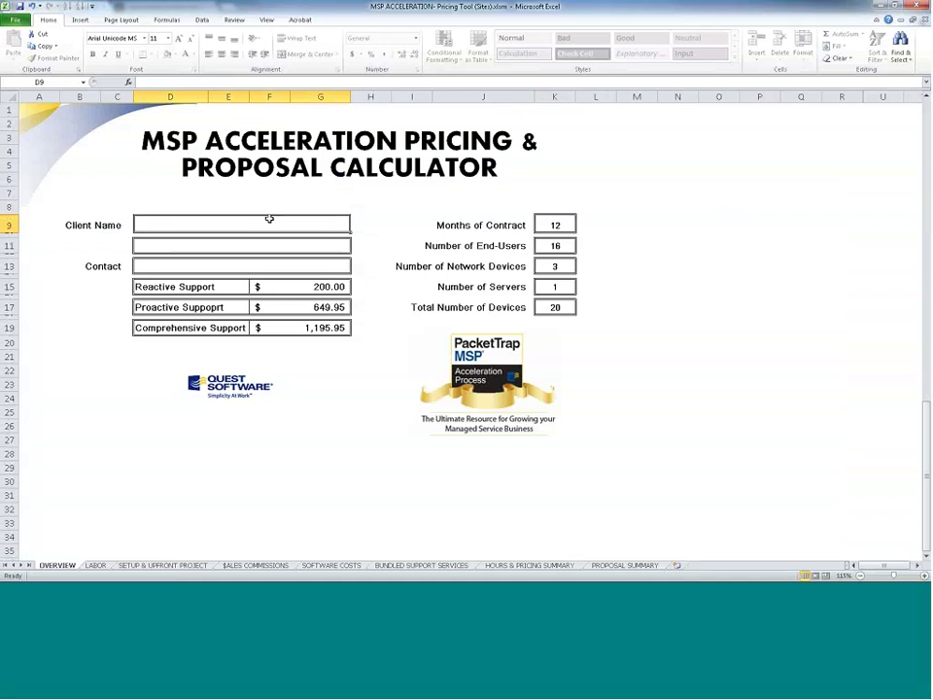
pyautogui.write('Pricing Too')
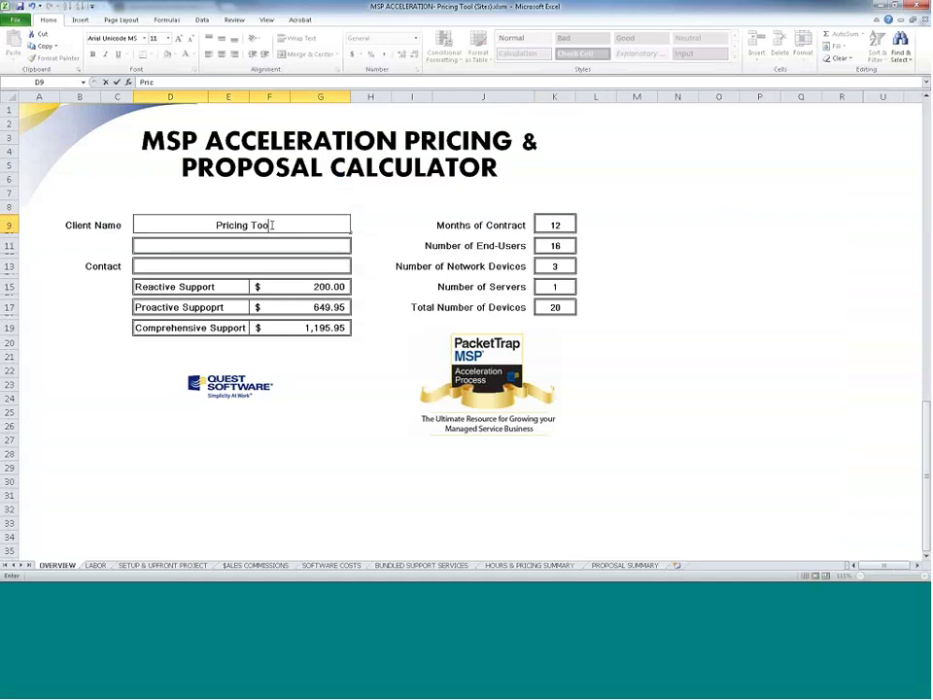